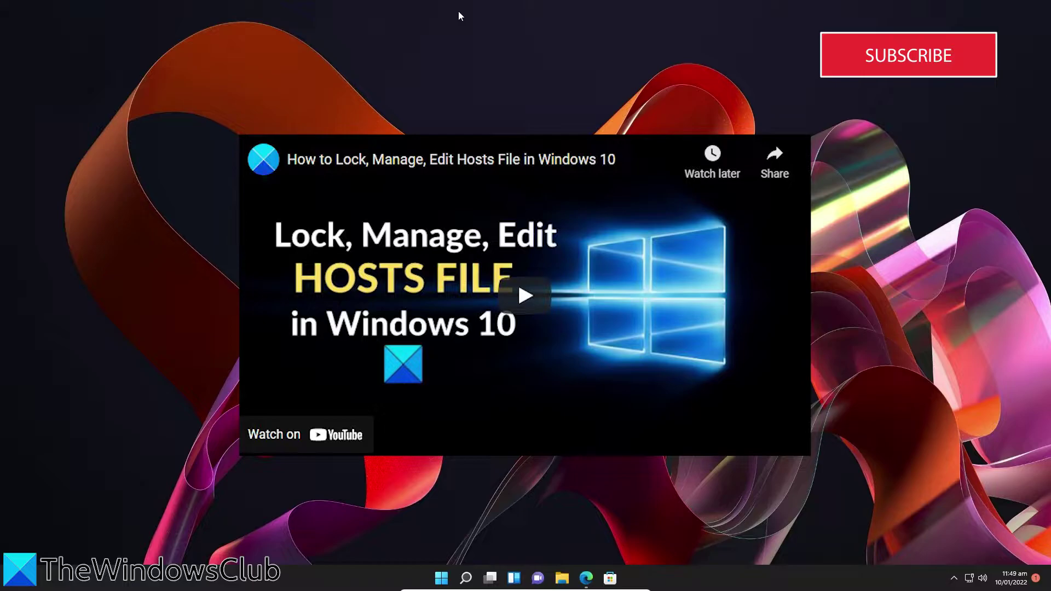
Go to the C:\Windows\System32\drivers\etc folder in File Explorer through the address bar
{"action": "left_click", "coordinate": [563, 579]}
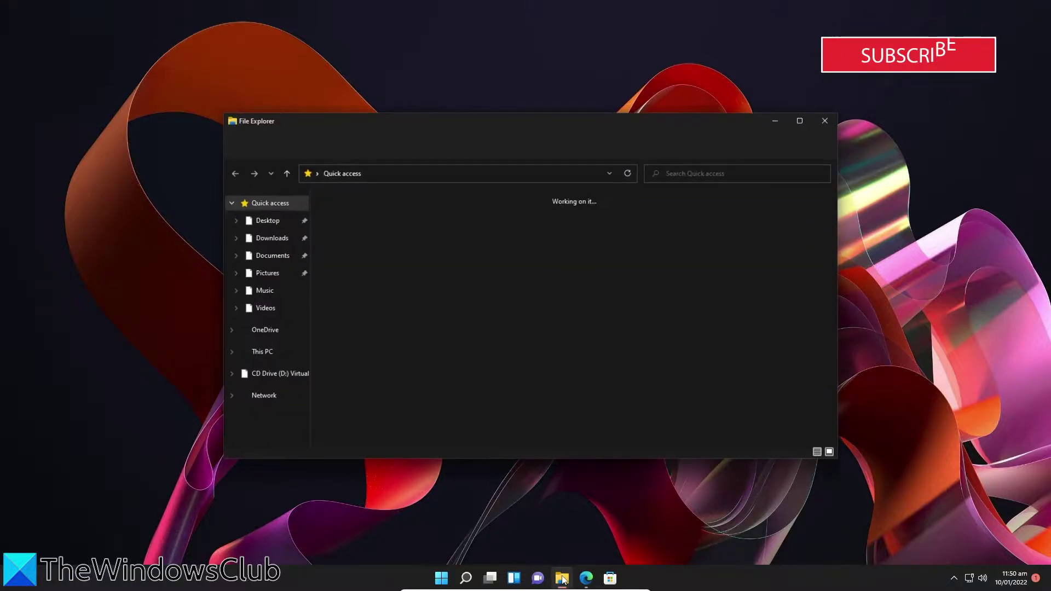
{"action": "left_click", "coordinate": [377, 178]}
{"action": "type", "text": "c"}
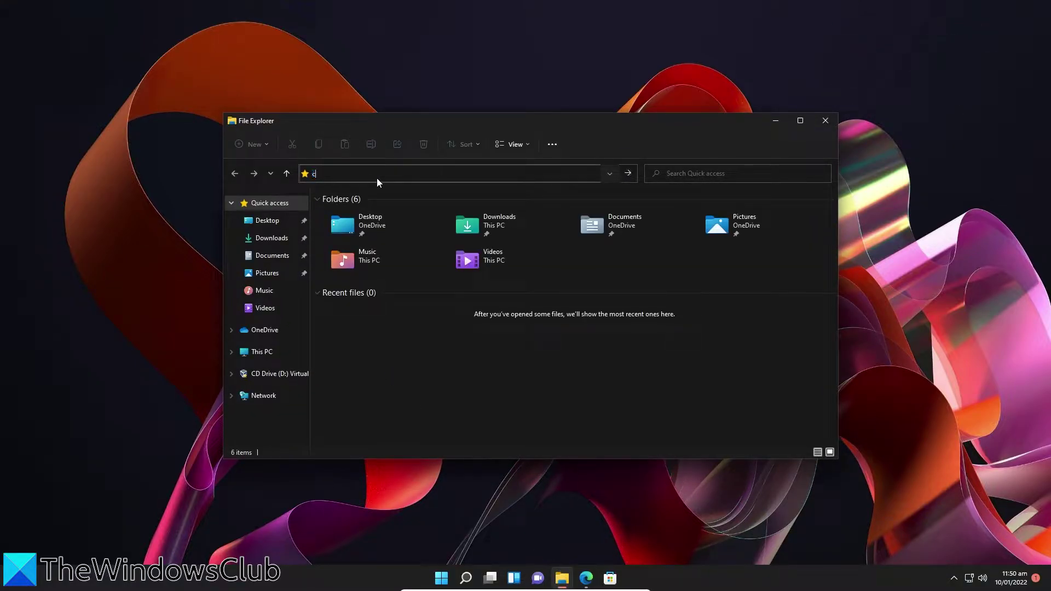
{"action": "type", "text": ":\\w"}
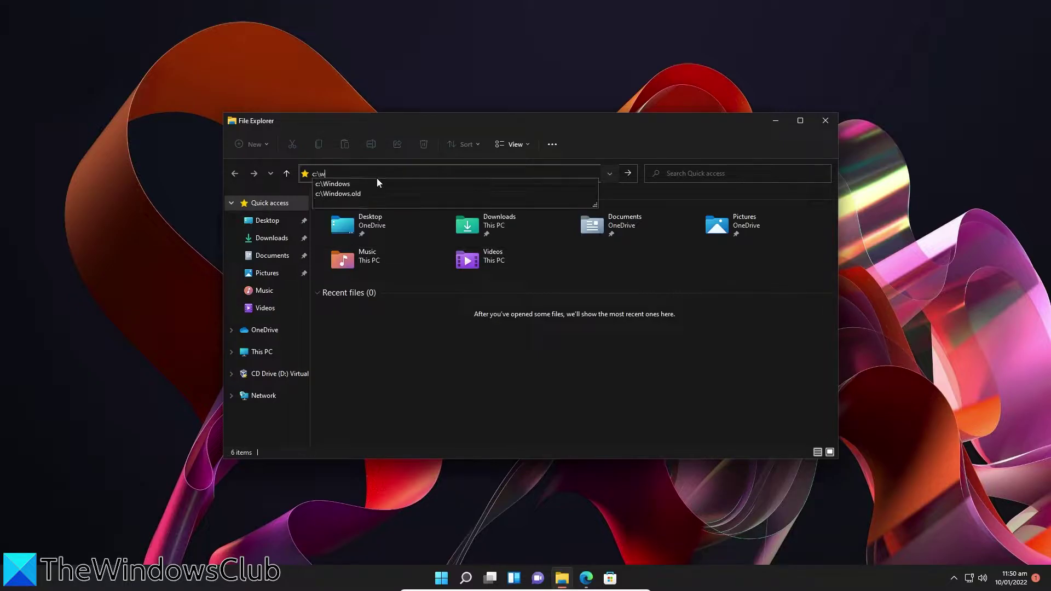
{"action": "type", "text": "indows\\s"}
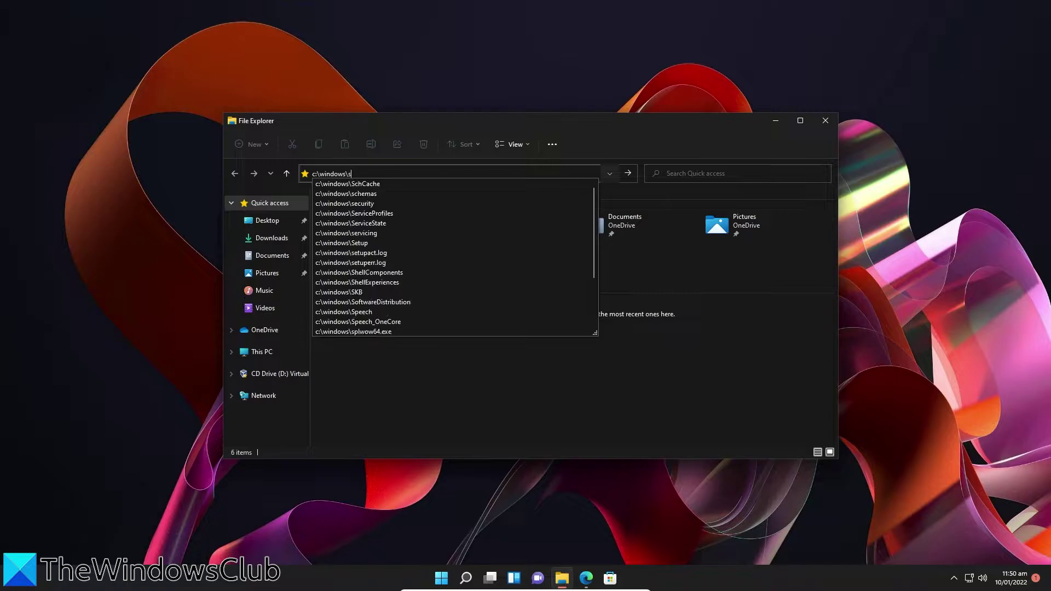
{"action": "type", "text": "yste"}
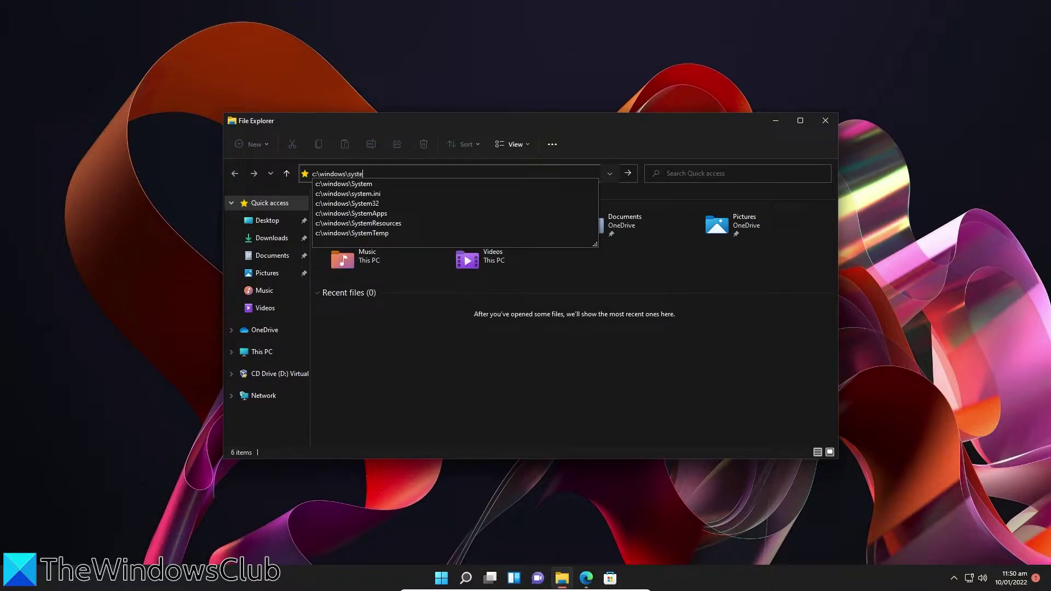
{"action": "type", "text": "m32"}
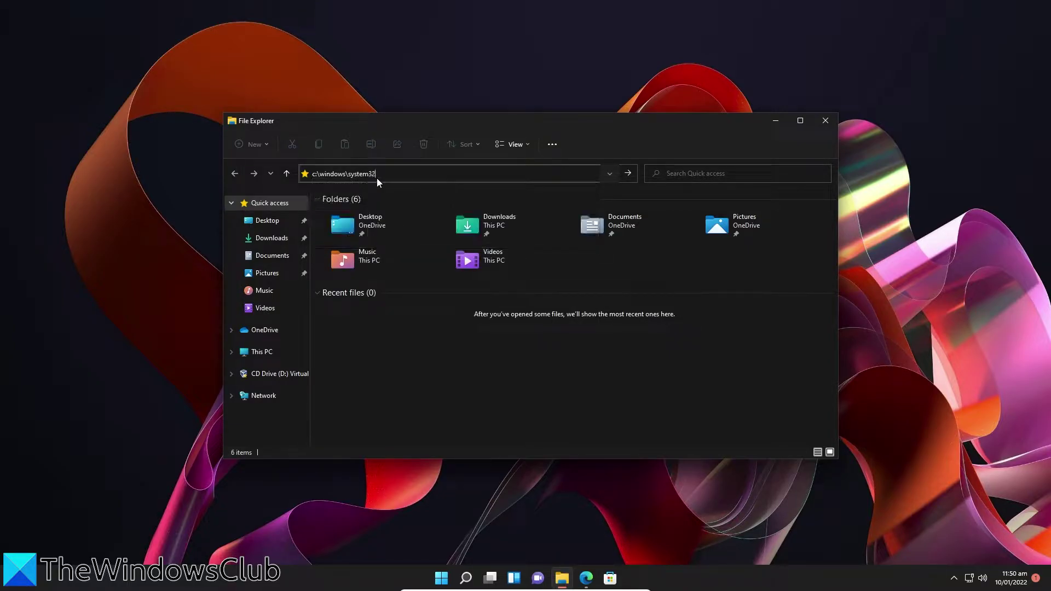
{"action": "type", "text": "\\dr"}
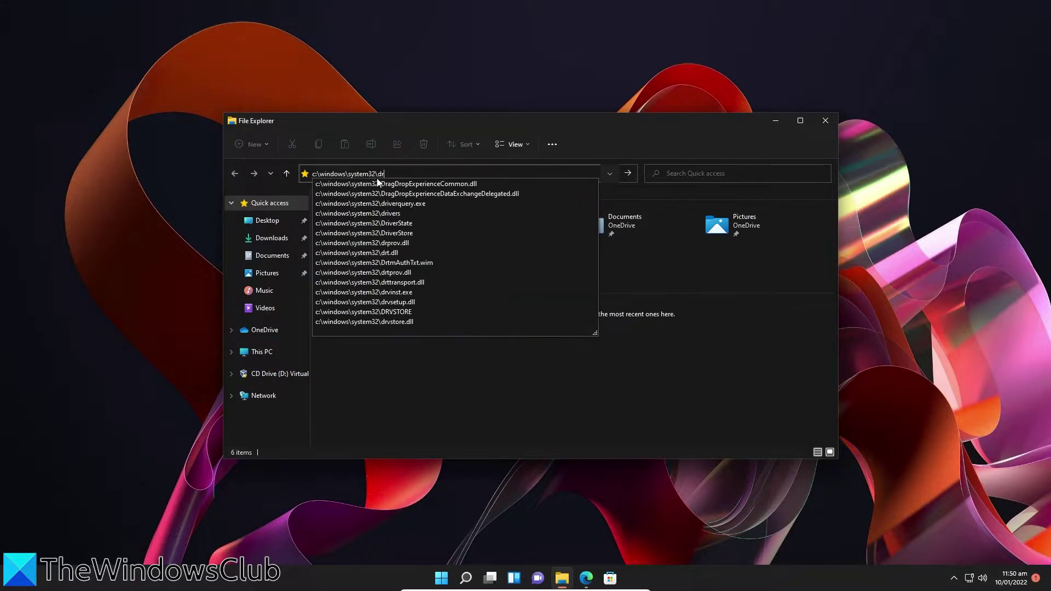
{"action": "type", "text": "iver"}
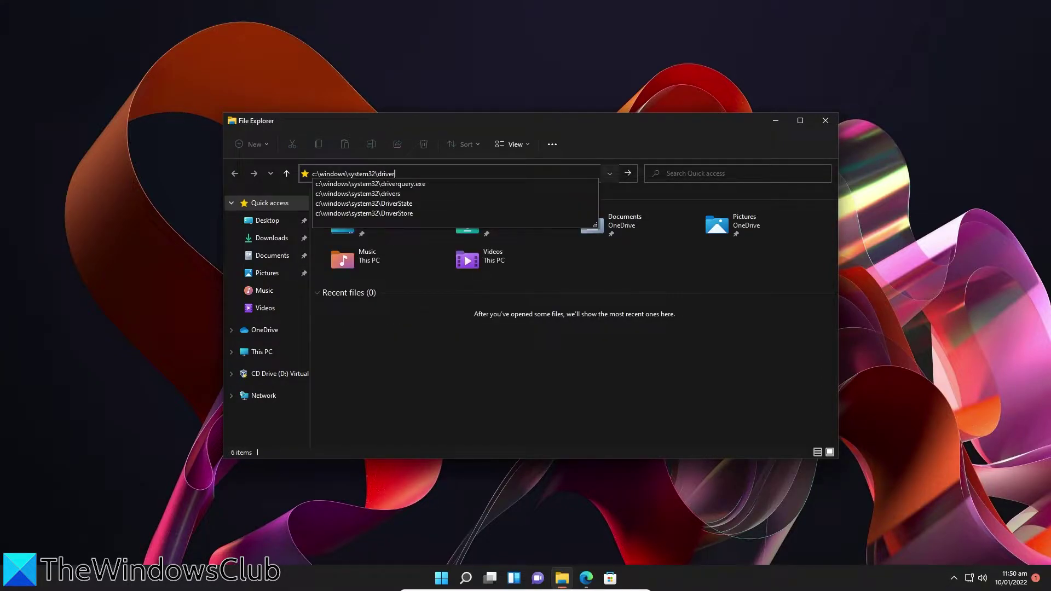
{"action": "type", "text": "s"}
{"action": "type", "text": "\\ets"}
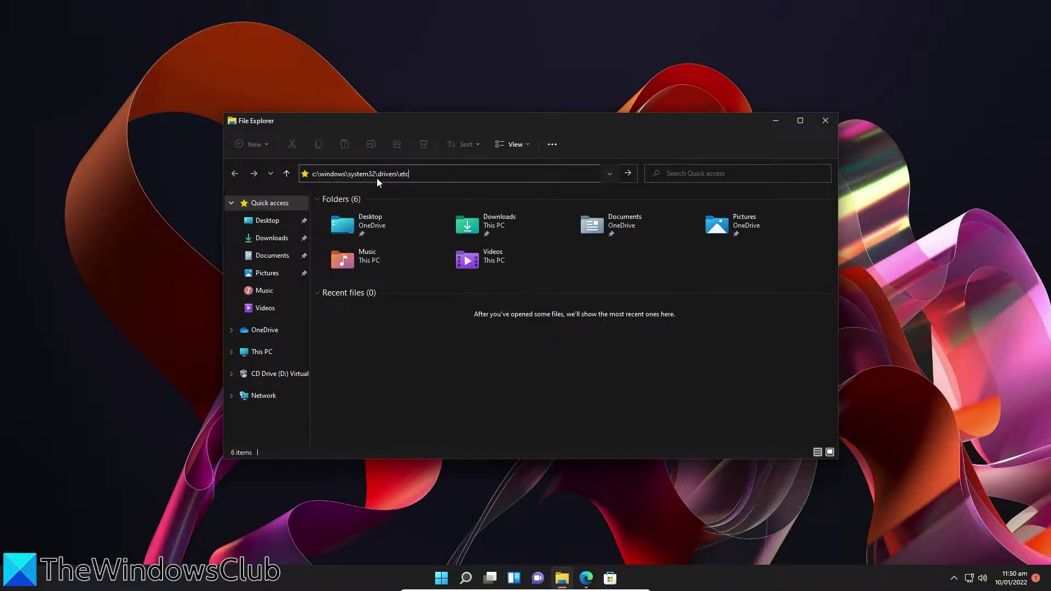
{"action": "key", "text": "Return"}
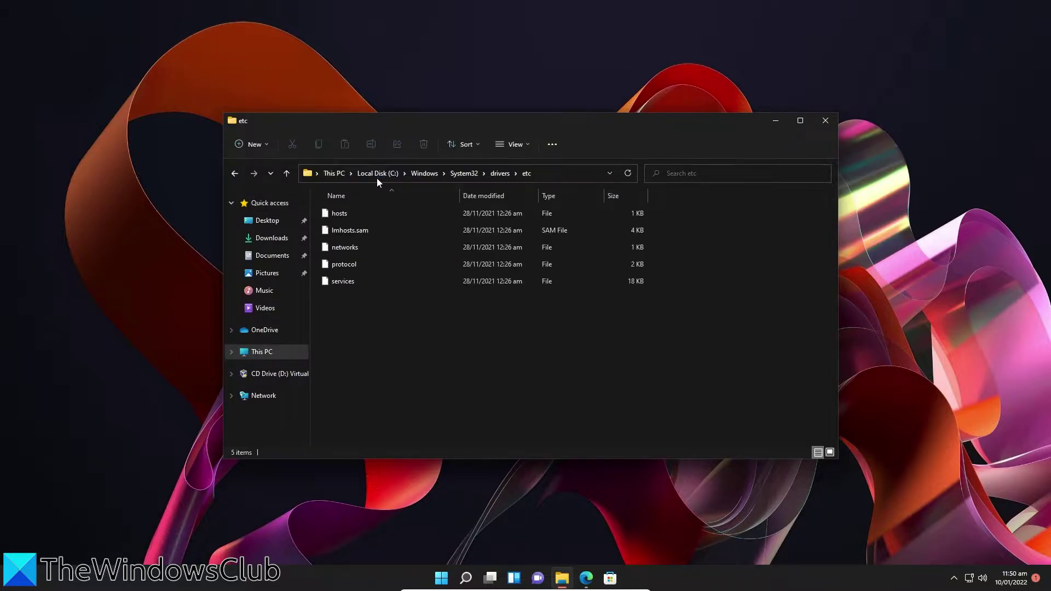
Open the hosts file in Notepad through Open with
{"action": "right_click", "coordinate": [341, 215]}
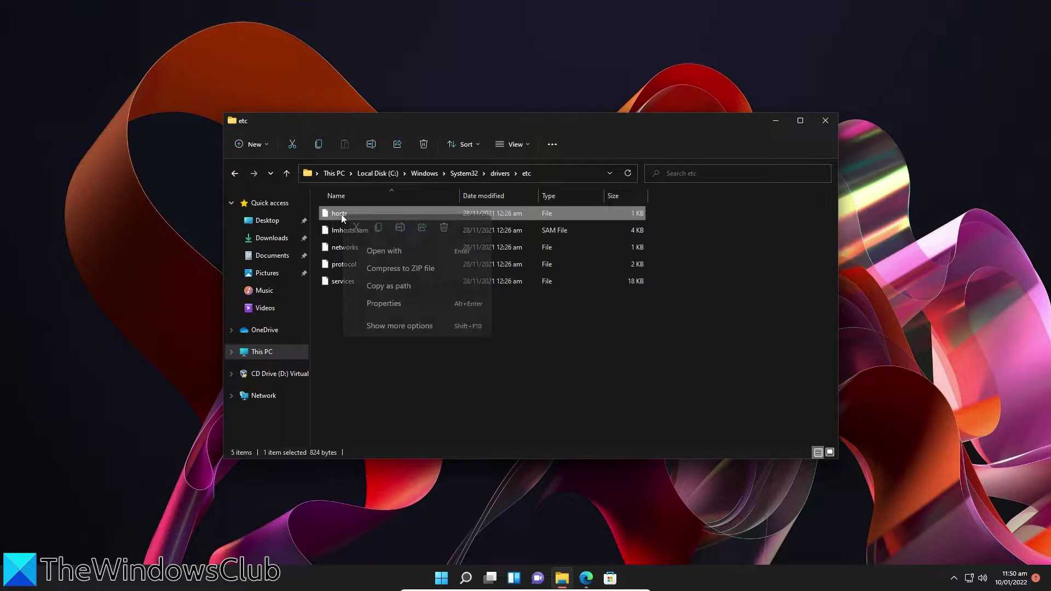
{"action": "left_click", "coordinate": [378, 256]}
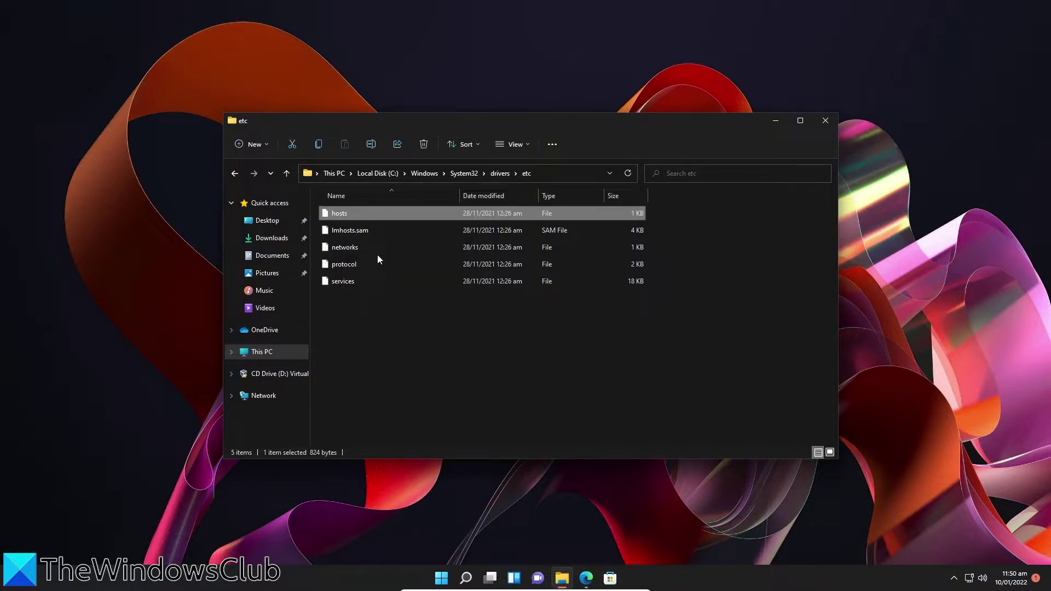
{"action": "left_click", "coordinate": [496, 188]}
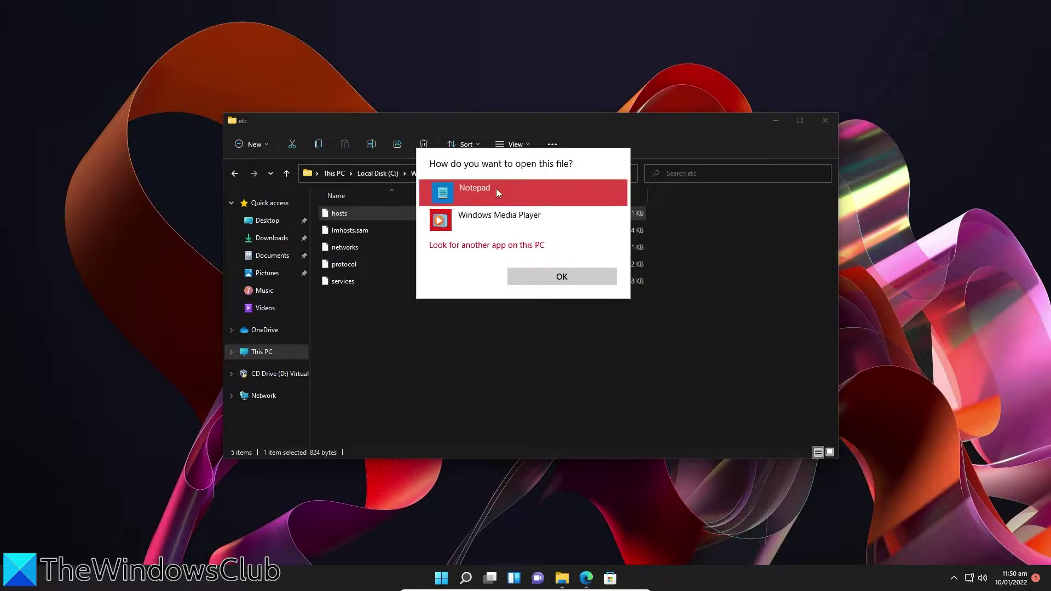
{"action": "left_click", "coordinate": [542, 279]}
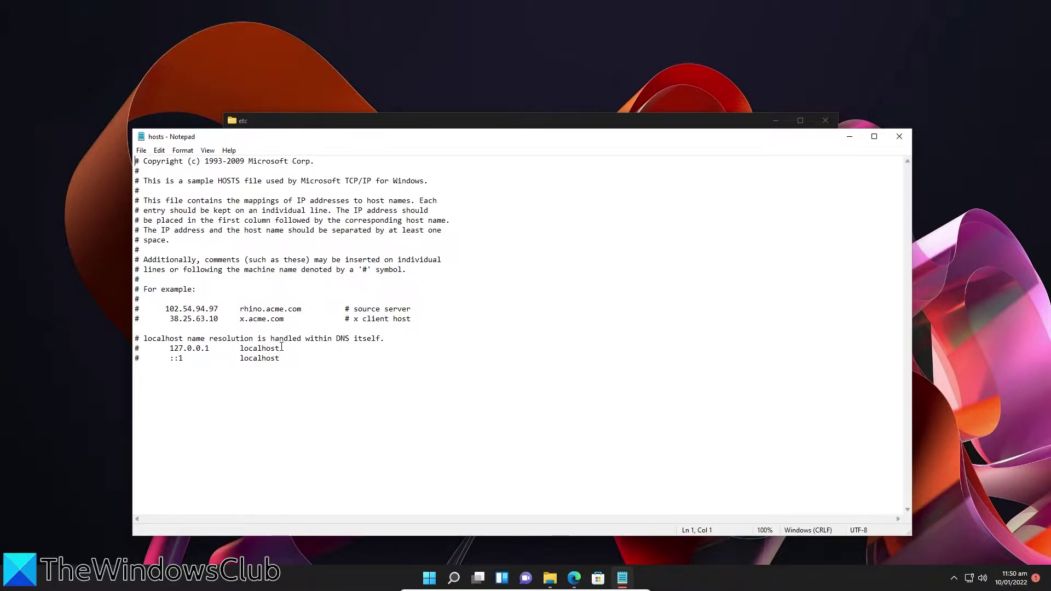
Replace localhost with blocksite.com on the 127.0.0.1 line and save the hosts file
{"action": "left_click_drag", "start_coordinate": [282, 348], "coordinate": [241, 350]}
{"action": "type", "text": "blocksite.com"}
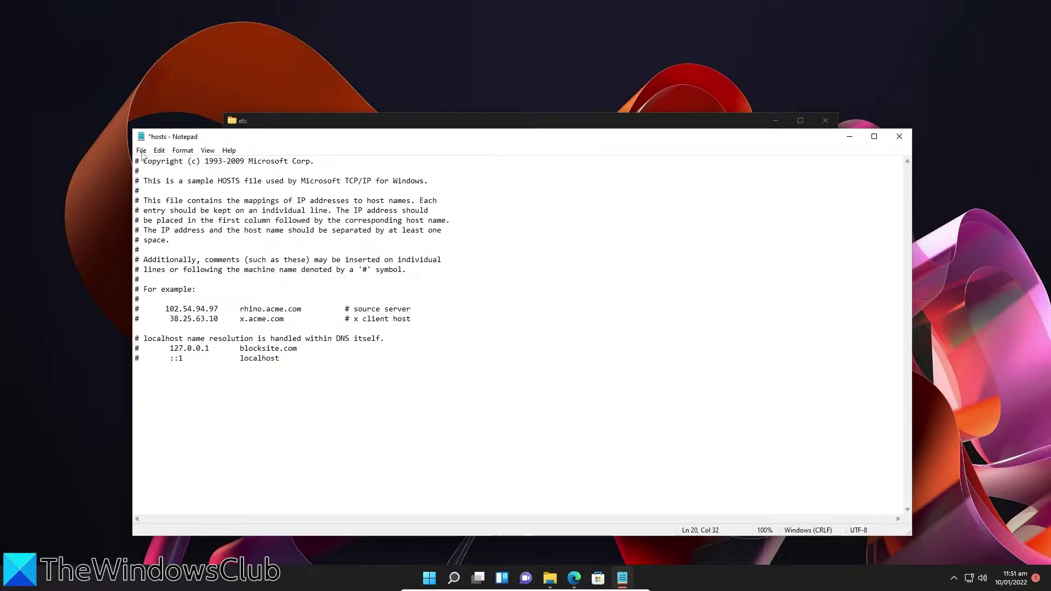
{"action": "key", "text": "ctrl+s"}
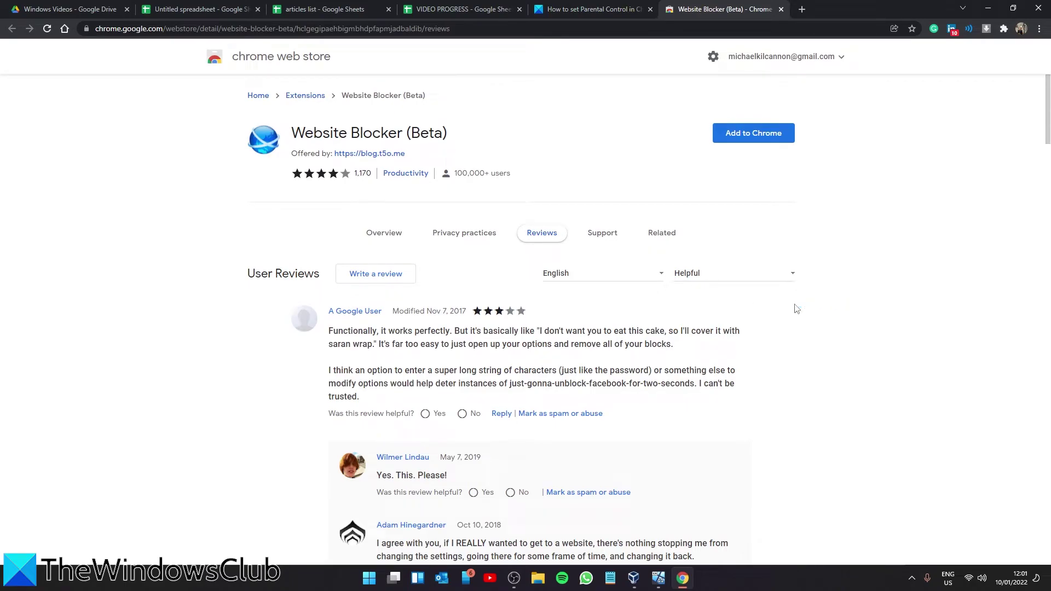
Add the Website Blocker (Beta) extension to Chrome and load its options page
{"action": "left_click", "coordinate": [738, 140]}
{"action": "left_click", "coordinate": [617, 121]}
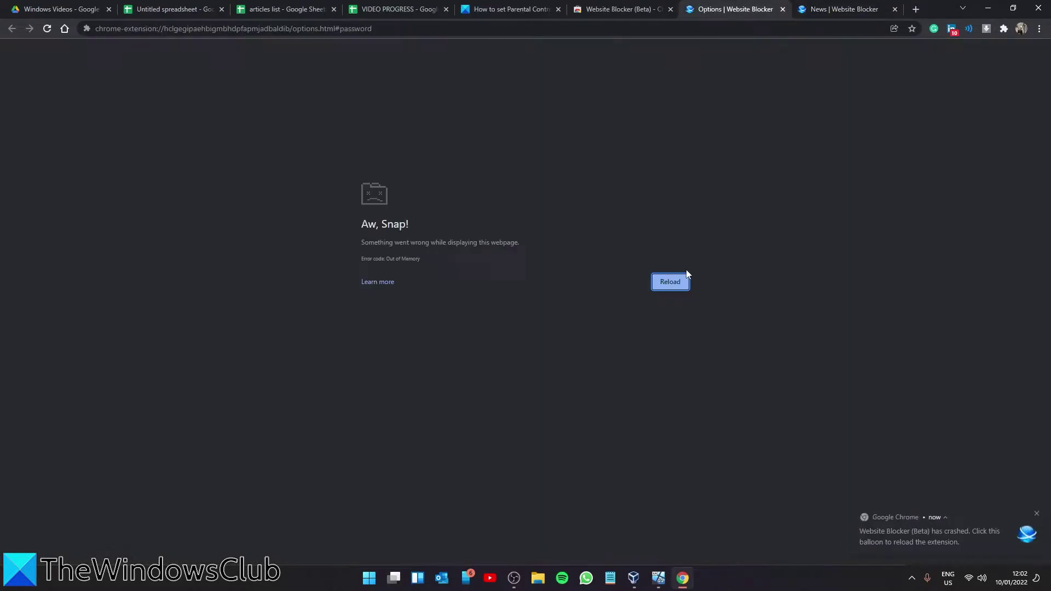
{"action": "left_click", "coordinate": [679, 277]}
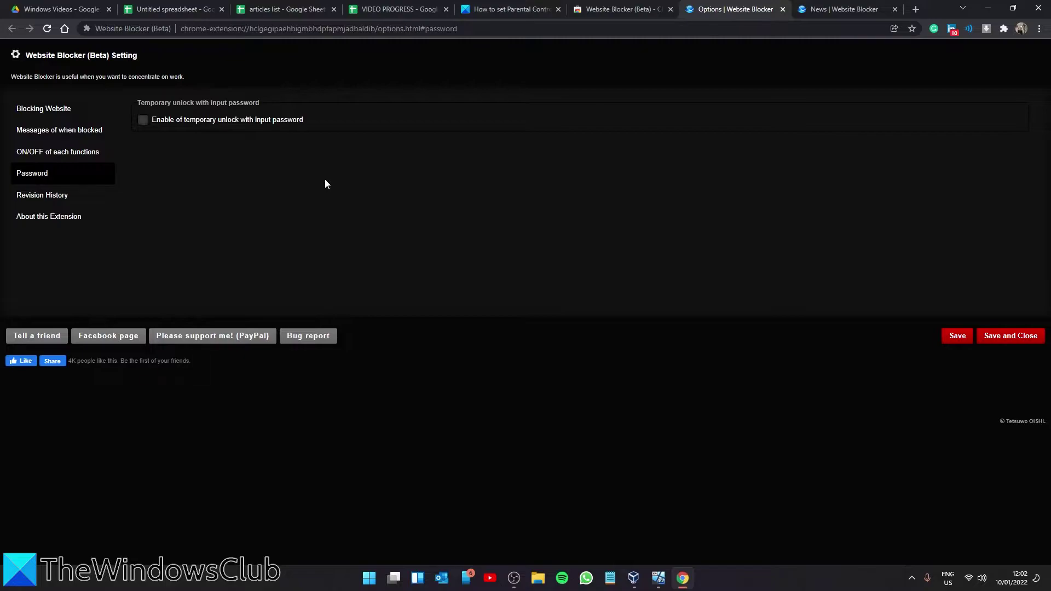
Look through the extension's option sections, including Revision History, and finish on the Blocking Website form
{"action": "left_click", "coordinate": [66, 110]}
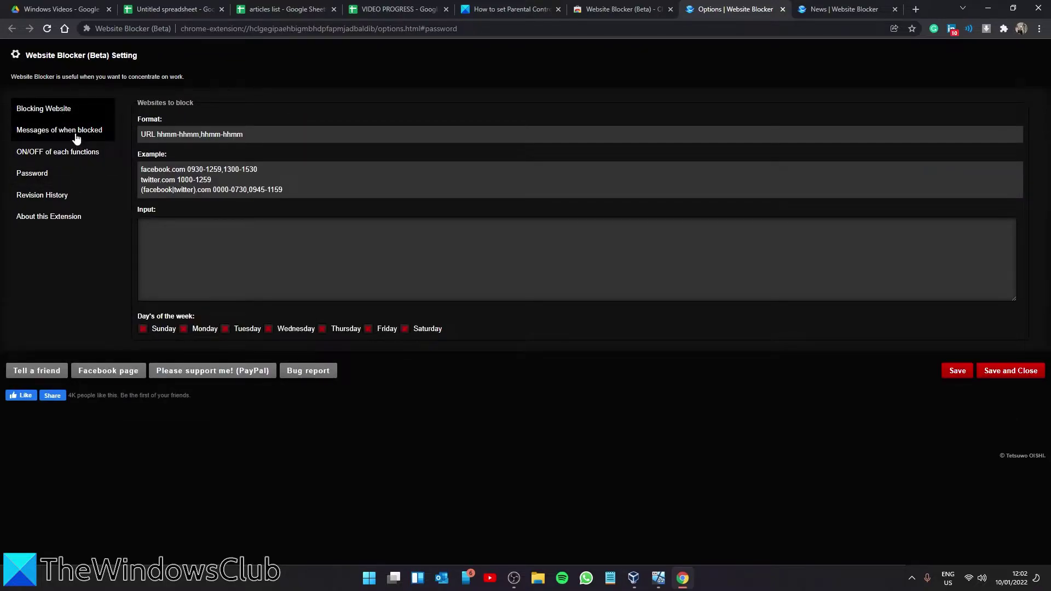
{"action": "left_click", "coordinate": [76, 137]}
{"action": "left_click", "coordinate": [71, 156]}
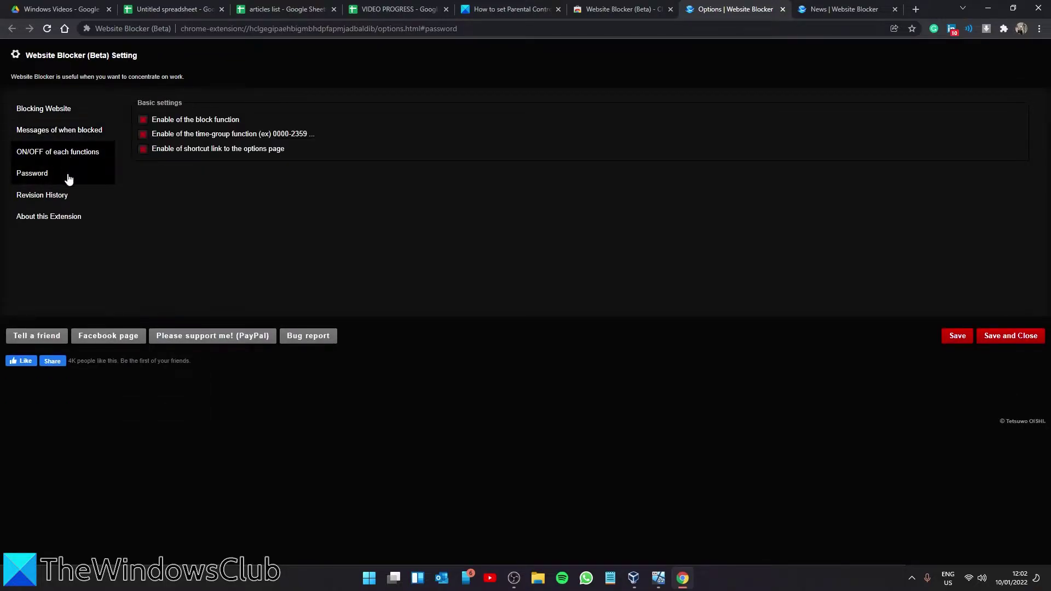
{"action": "left_click", "coordinate": [68, 179]}
{"action": "left_click", "coordinate": [68, 197]}
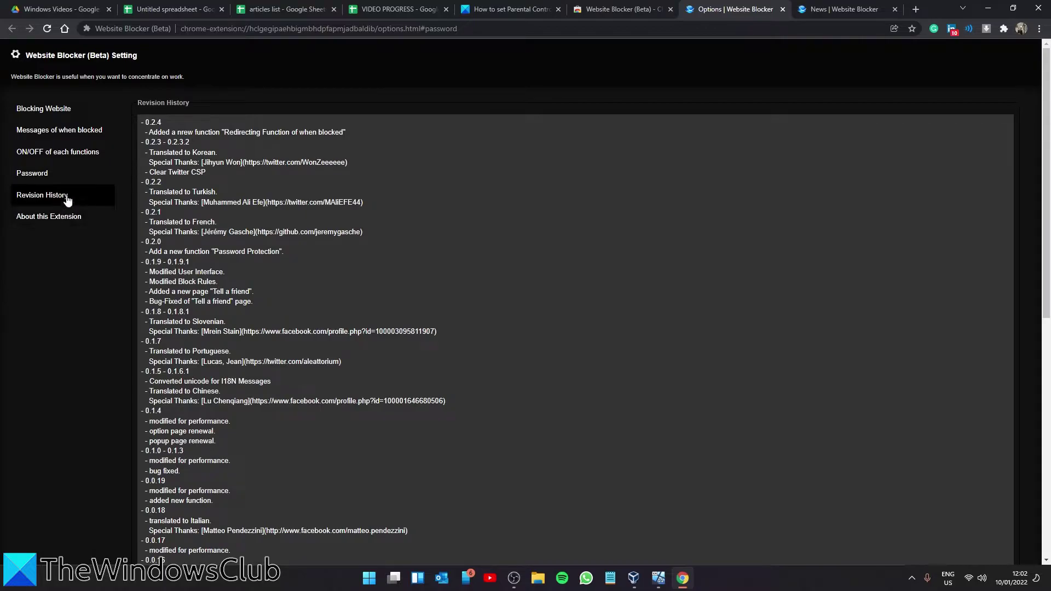
{"action": "left_click", "coordinate": [67, 112]}
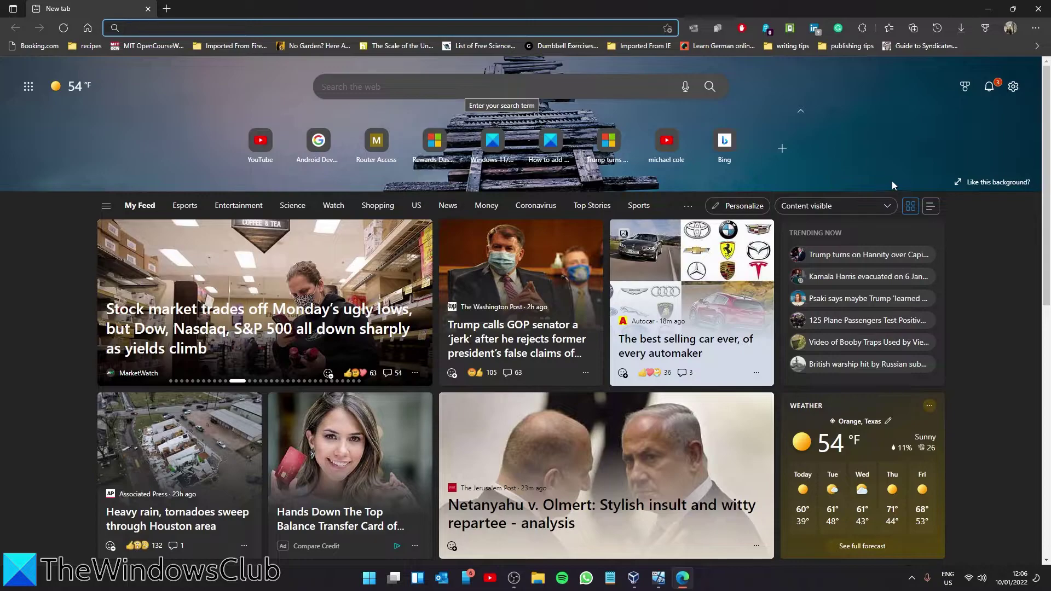
Show Edge's Settings and more menu on the New tab page
{"action": "left_click", "coordinate": [1035, 27]}
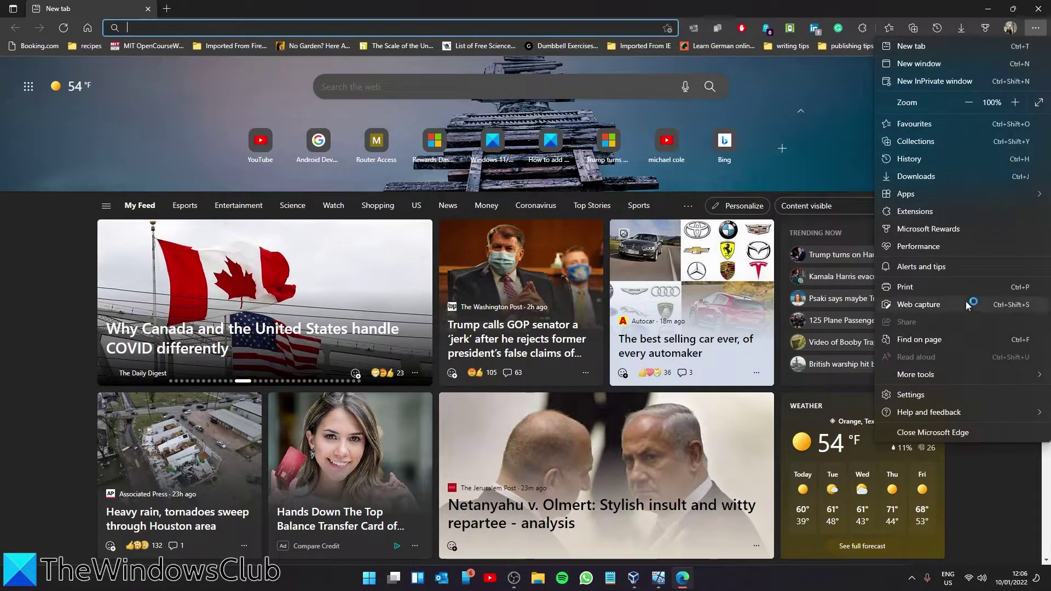
Go to Edge's Privacy, search, and services settings and scroll down to the SmartScreen security section
{"action": "left_click", "coordinate": [920, 394]}
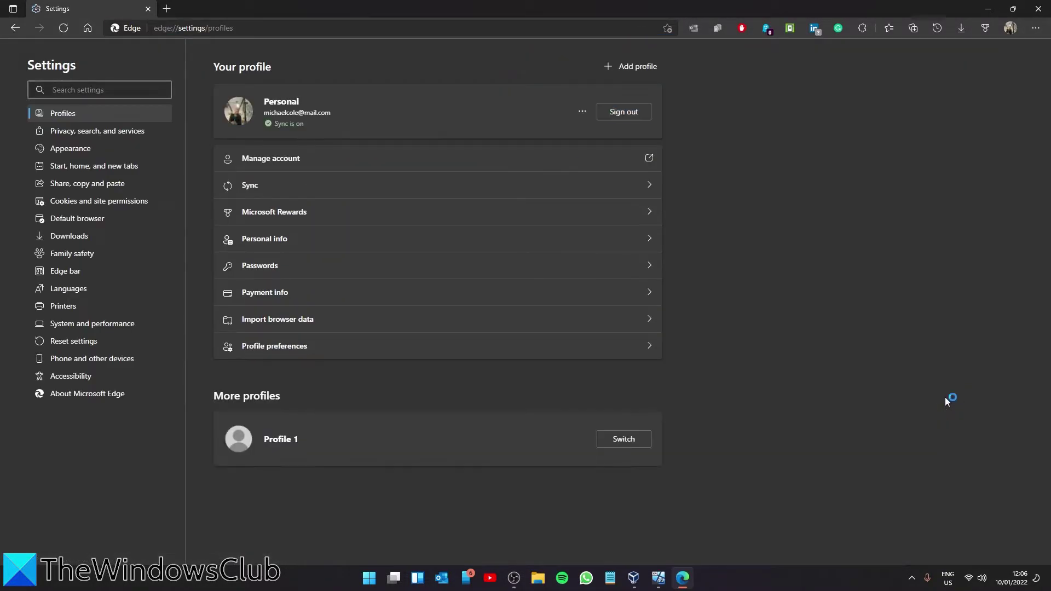
{"action": "left_click", "coordinate": [117, 137]}
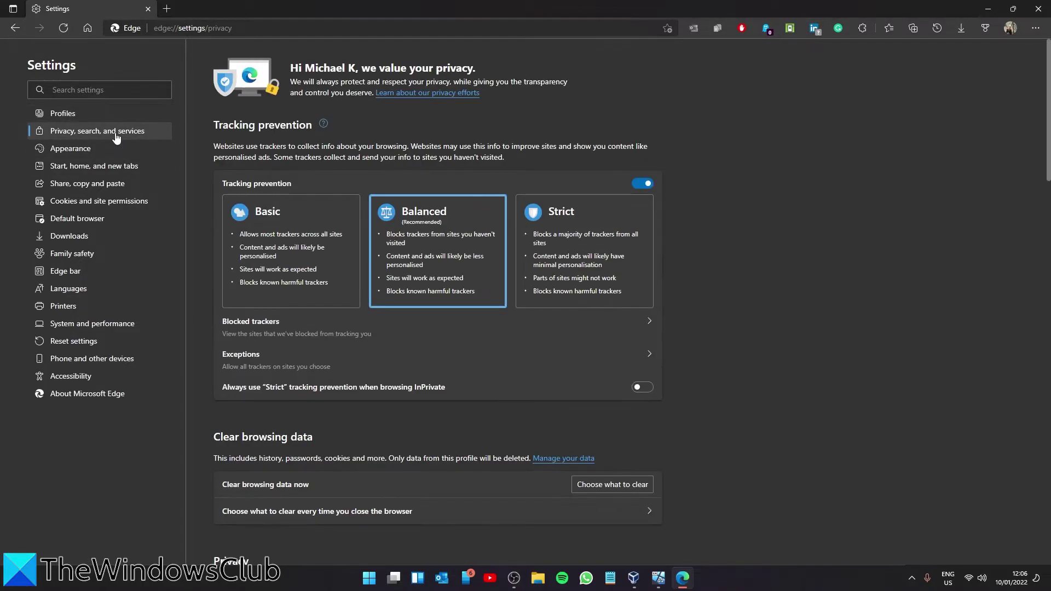
{"action": "scroll", "coordinate": [692, 209], "scroll_direction": "down", "scroll_amount": 4}
{"action": "scroll", "coordinate": [691, 209], "scroll_direction": "down", "scroll_amount": 8}
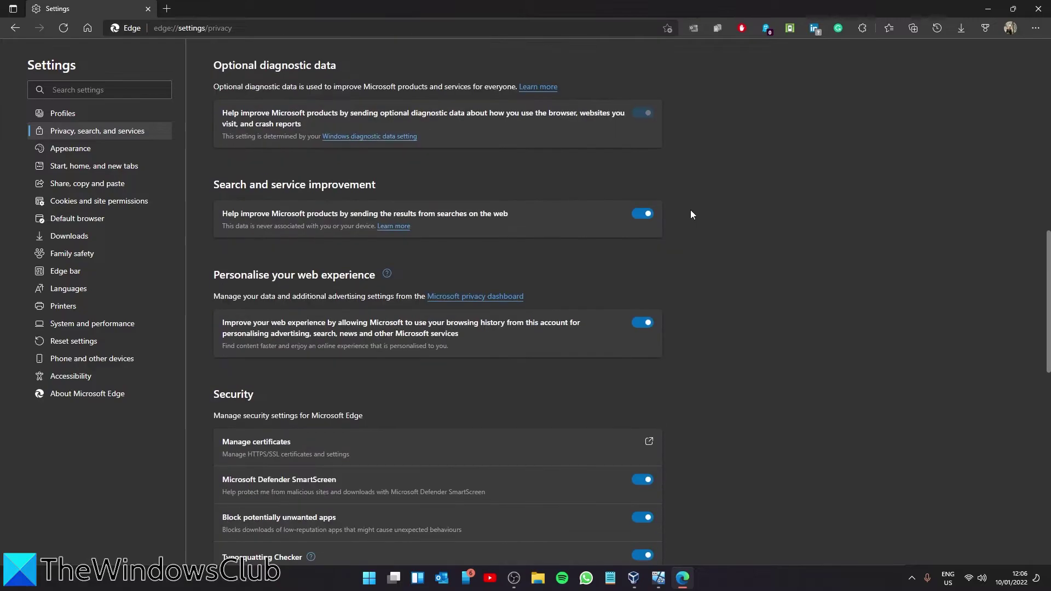
{"action": "scroll", "coordinate": [691, 215], "scroll_direction": "down", "scroll_amount": 3}
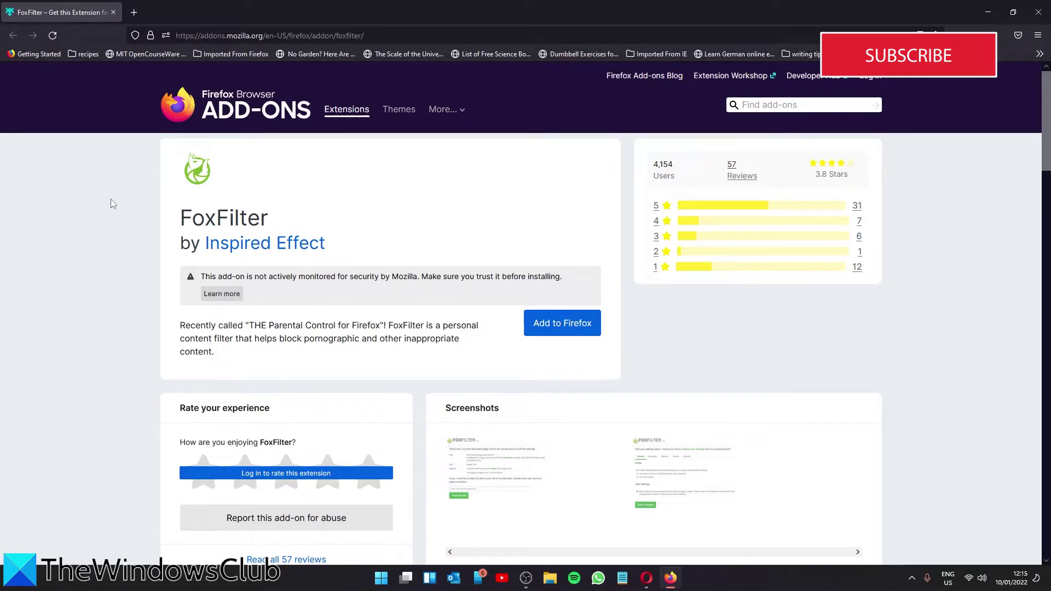
Add FoxFilter to Firefox, then reach Add-ons and themes from Settings
{"action": "left_click", "coordinate": [568, 327]}
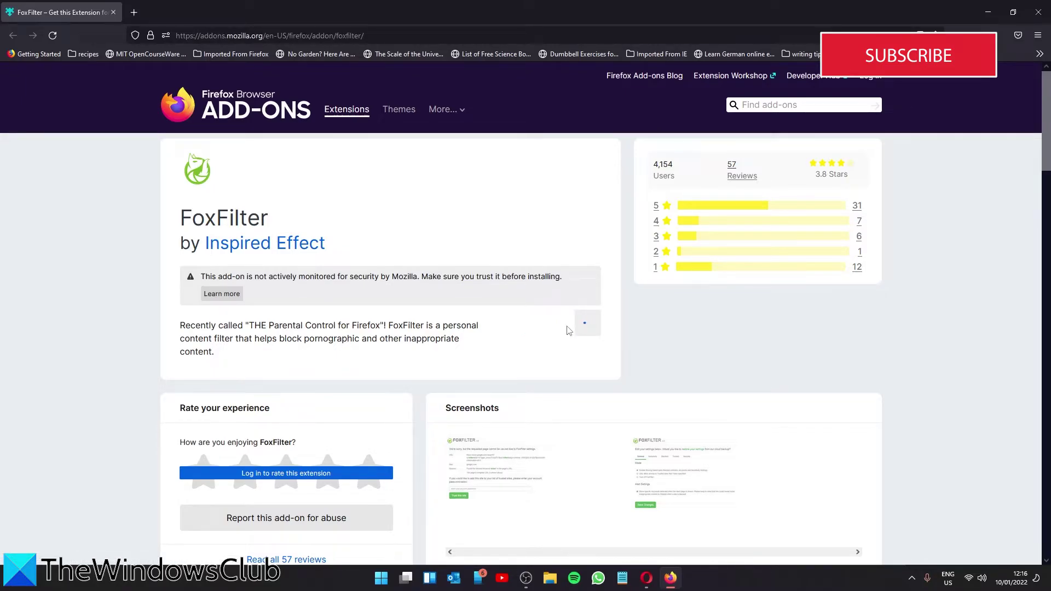
{"action": "left_click", "coordinate": [1032, 115]}
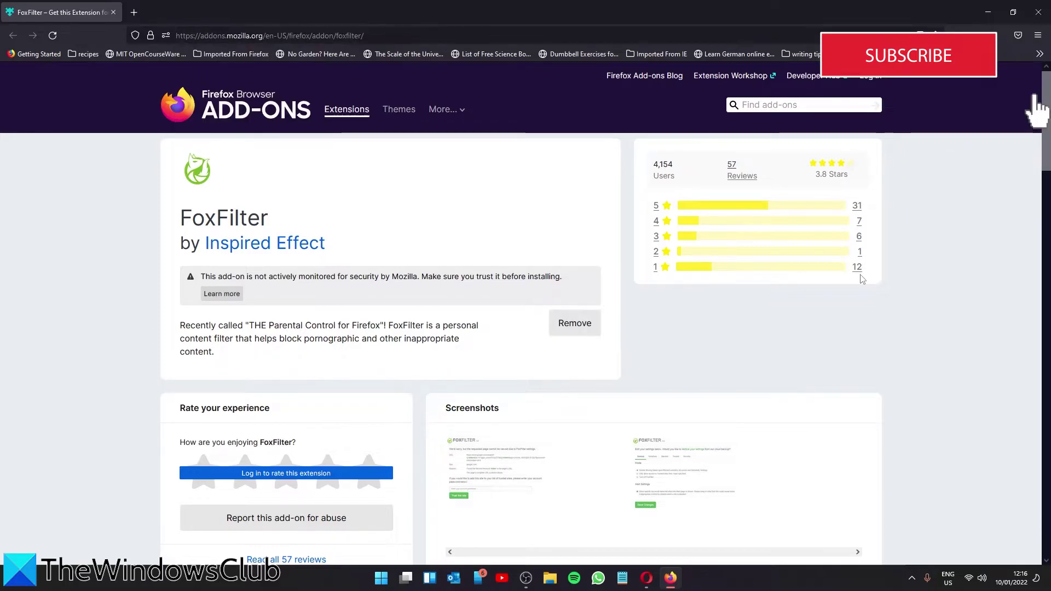
{"action": "left_click", "coordinate": [1039, 36]}
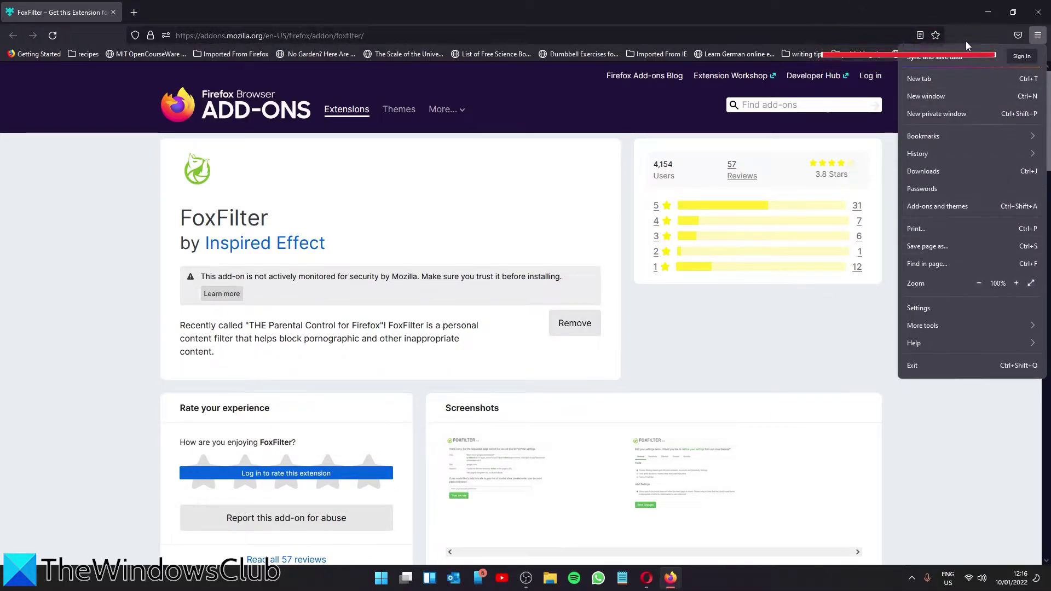
{"action": "left_click", "coordinate": [1038, 35]}
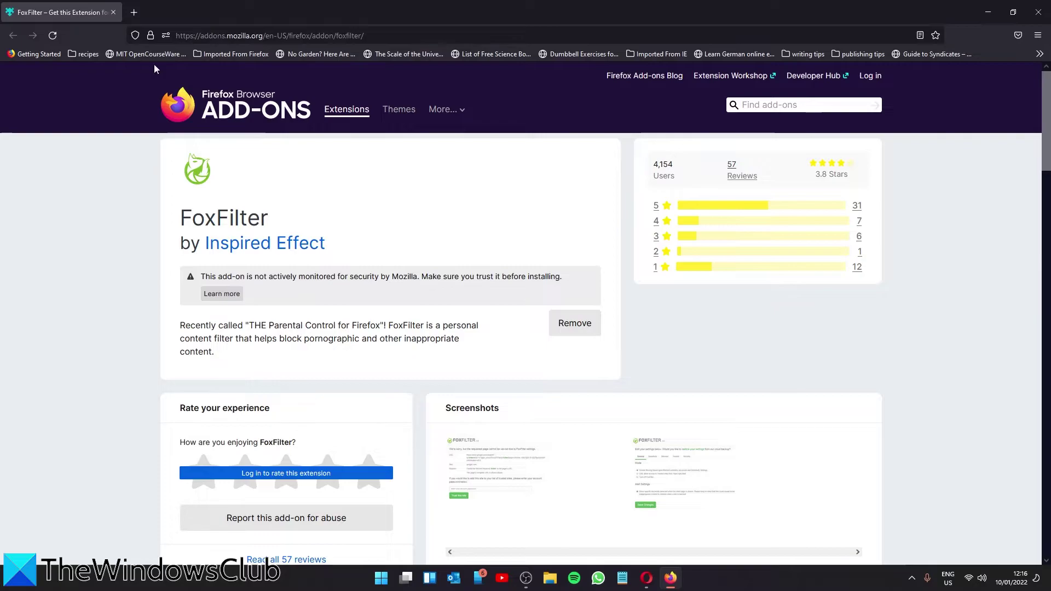
{"action": "left_click", "coordinate": [1039, 36]}
{"action": "left_click", "coordinate": [934, 307]}
{"action": "left_click", "coordinate": [89, 521]}
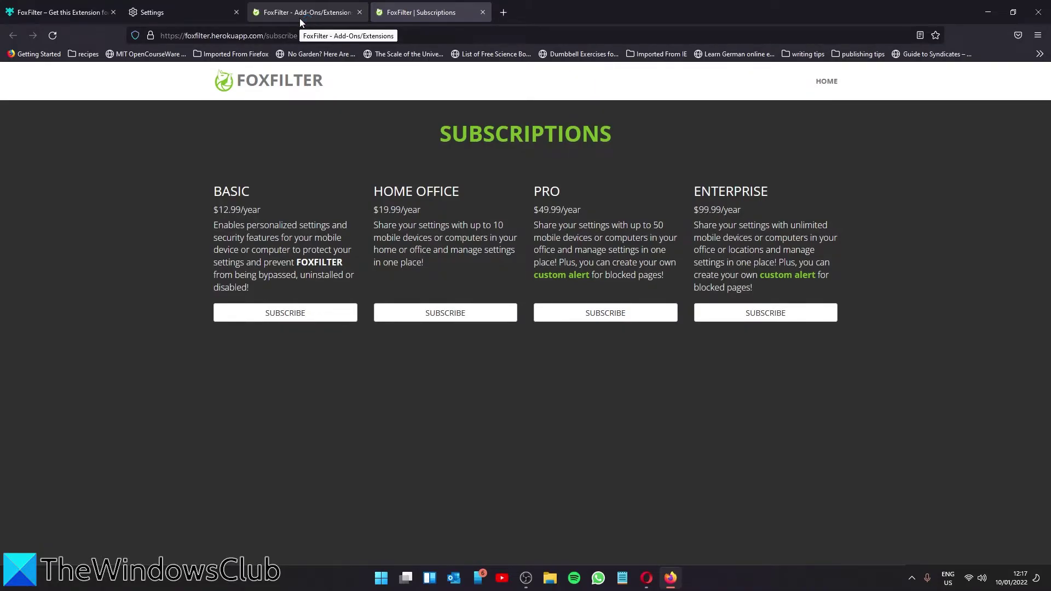
Continue past FoxFilter's alert, open its temporary Add-ons Manager link, and start a new blank tab
{"action": "left_click", "coordinate": [290, 13]}
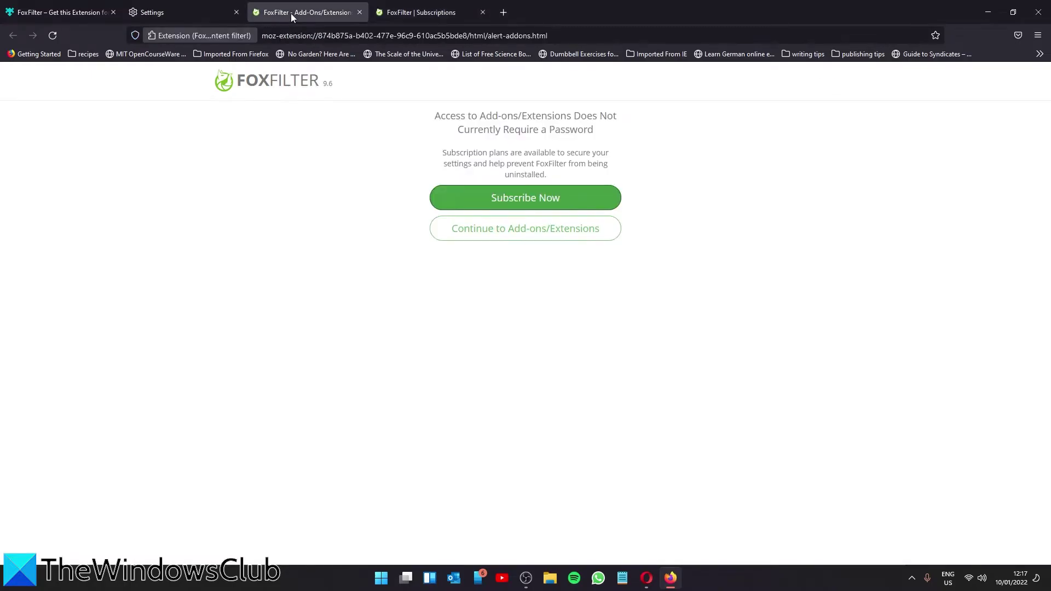
{"action": "left_click", "coordinate": [499, 236]}
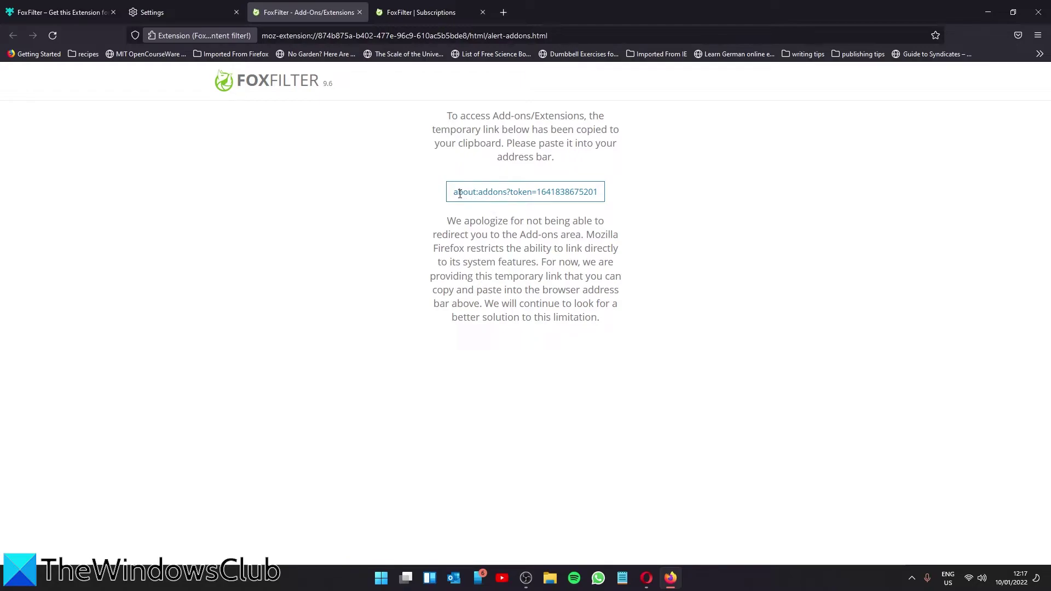
{"action": "left_click_drag", "start_coordinate": [454, 192], "coordinate": [591, 192]}
{"action": "right_click", "coordinate": [568, 192]}
{"action": "left_click", "coordinate": [582, 207]}
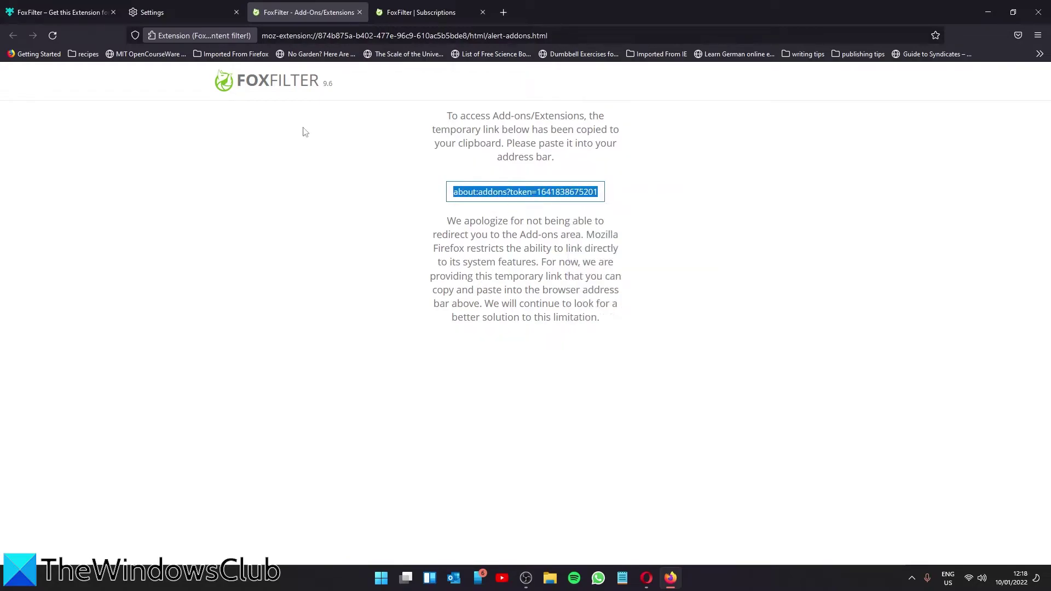
{"action": "left_click", "coordinate": [627, 12]}
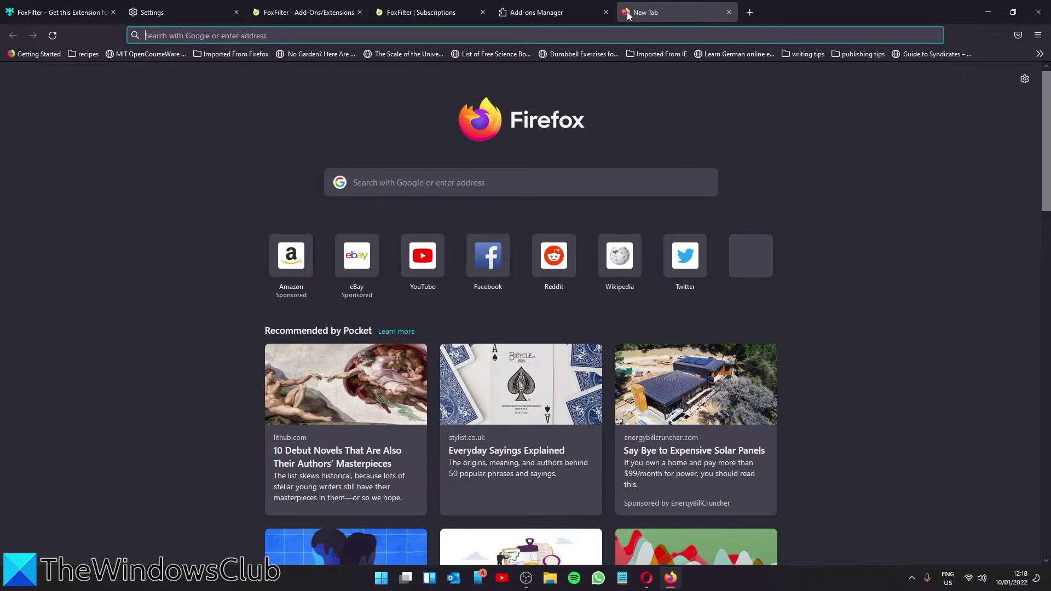
Go to Firefox's Privacy & Security settings and scroll down to Cookies and Site Data
{"action": "left_click", "coordinate": [1039, 37]}
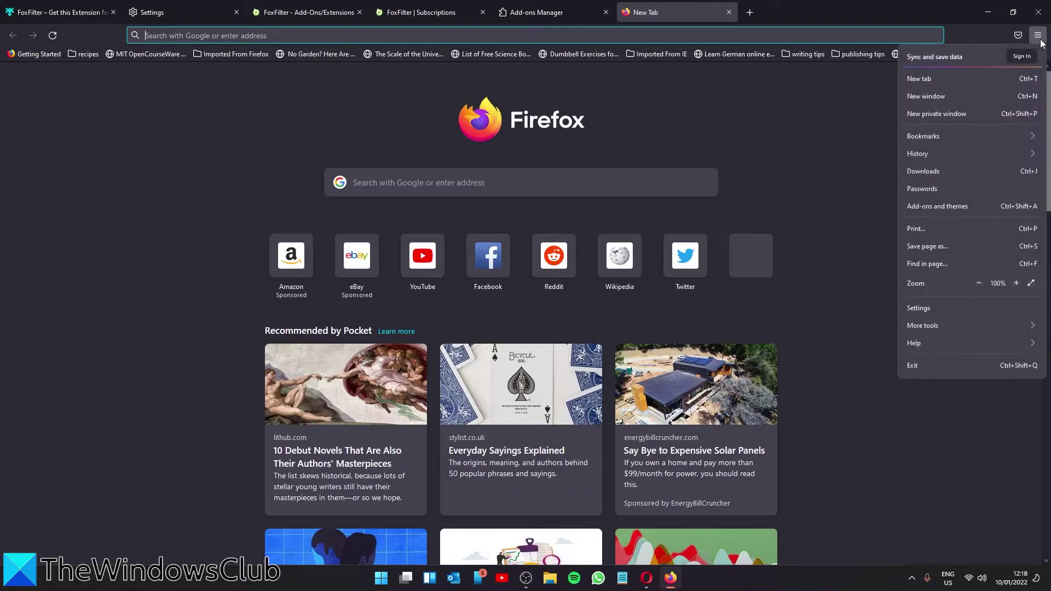
{"action": "left_click", "coordinate": [979, 309]}
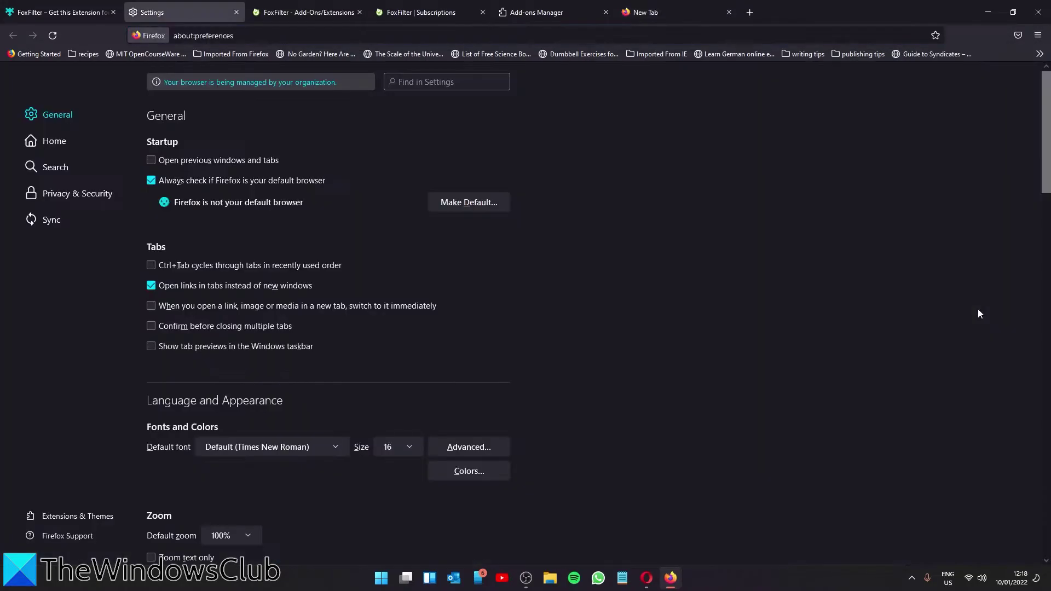
{"action": "left_click", "coordinate": [68, 196]}
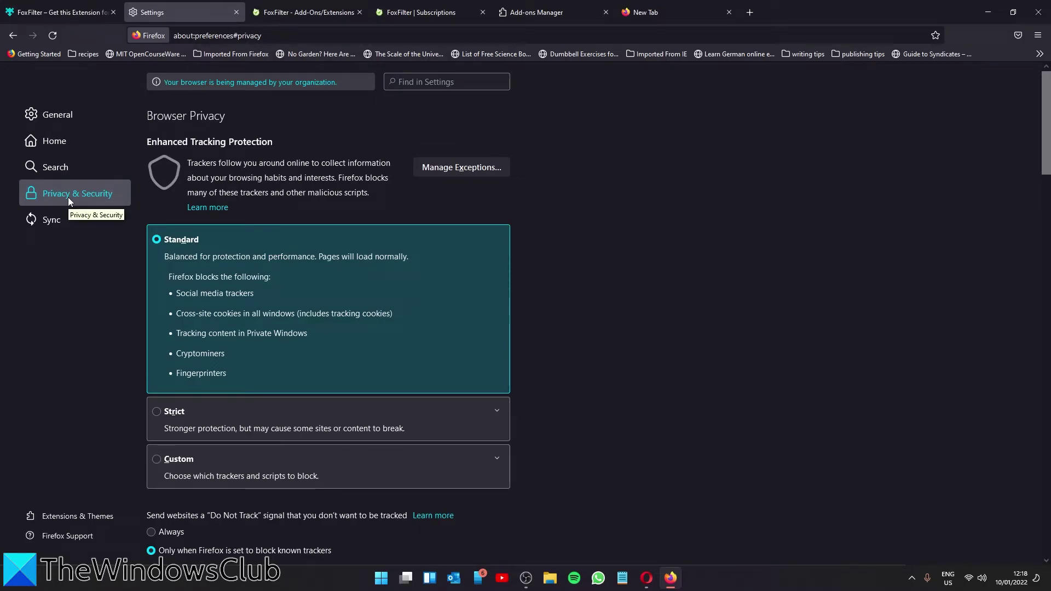
{"action": "scroll", "coordinate": [553, 327], "scroll_direction": "down", "scroll_amount": 7}
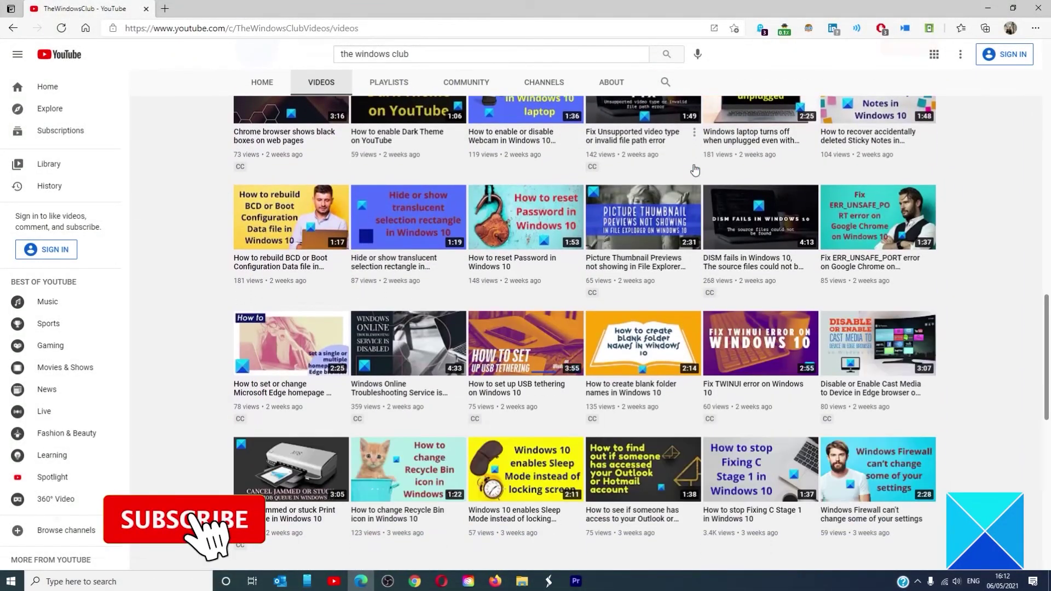
{"action": "scroll", "coordinate": [694, 169], "scroll_direction": "up", "scroll_amount": 9}
{"action": "scroll", "coordinate": [694, 170], "scroll_direction": "up", "scroll_amount": 10}
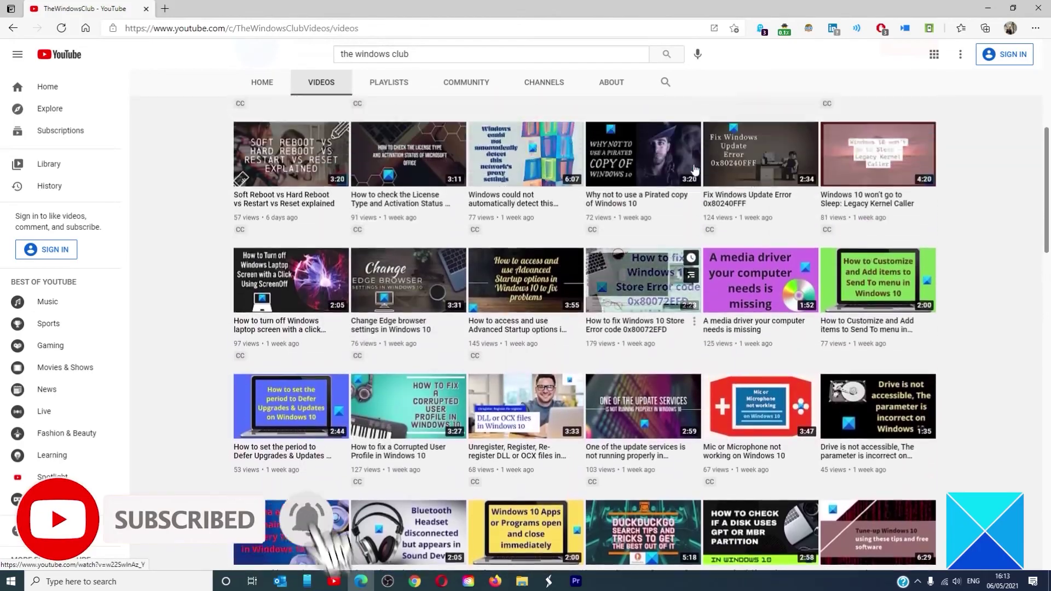